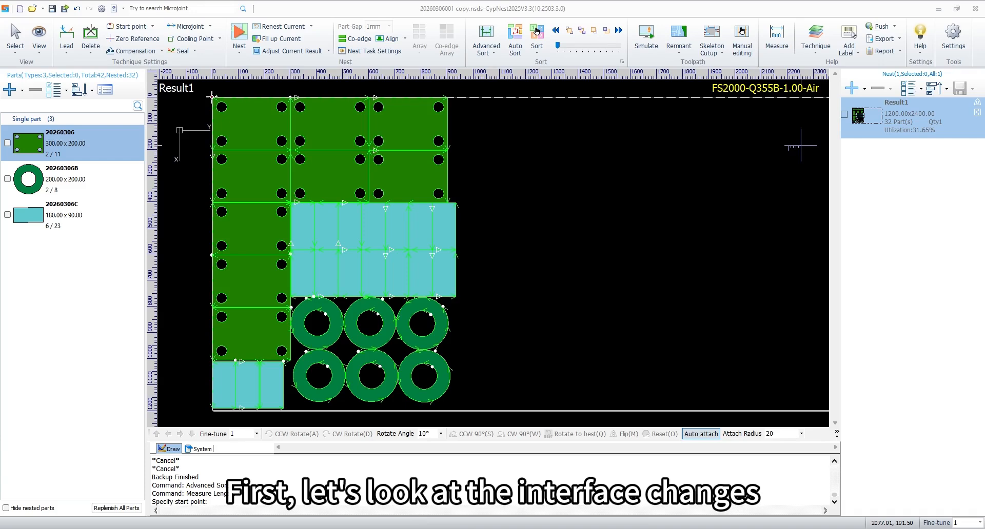
pyautogui.click(485, 37)
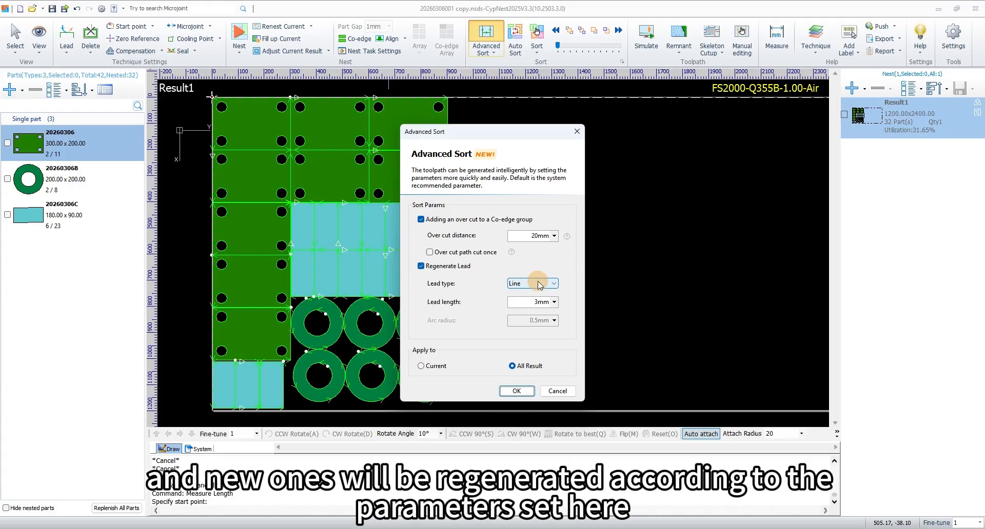
pyautogui.click(467, 272)
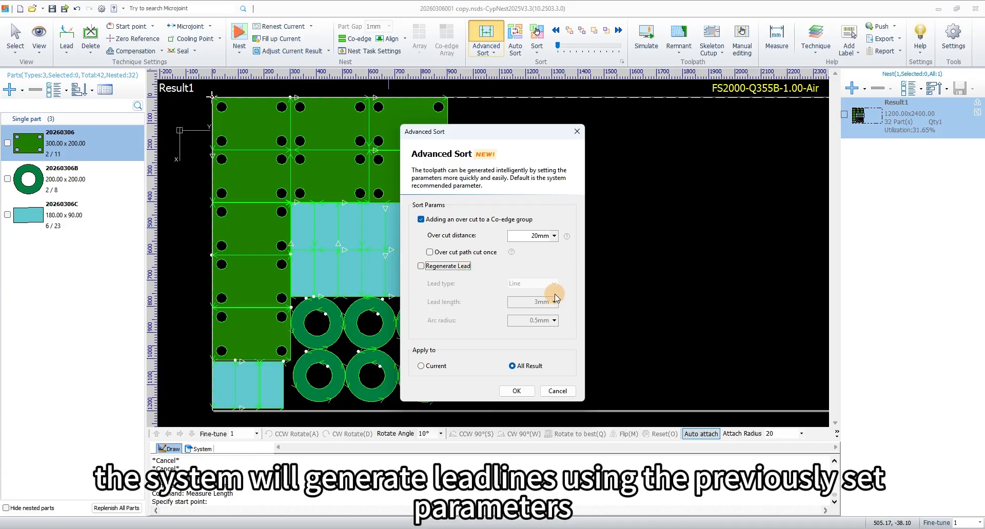
pyautogui.click(577, 132)
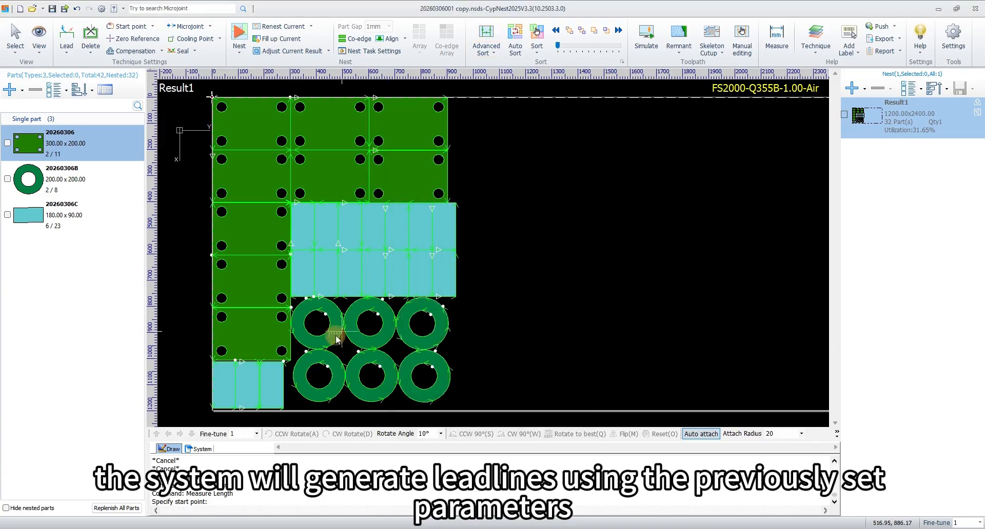
# Measure the length of the lead line inside the hole of the upper-middle ring
pyautogui.scroll(15, 393, 333)
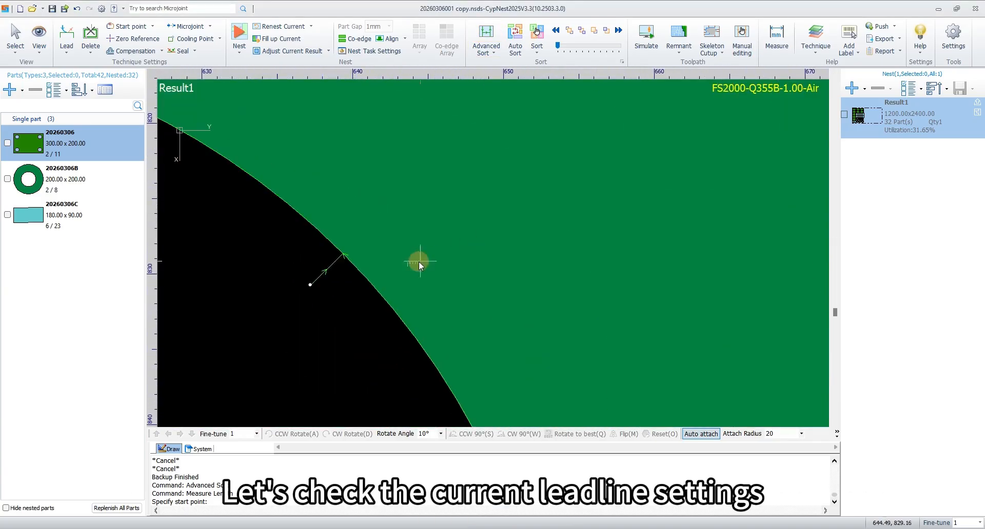
pyautogui.click(169, 295)
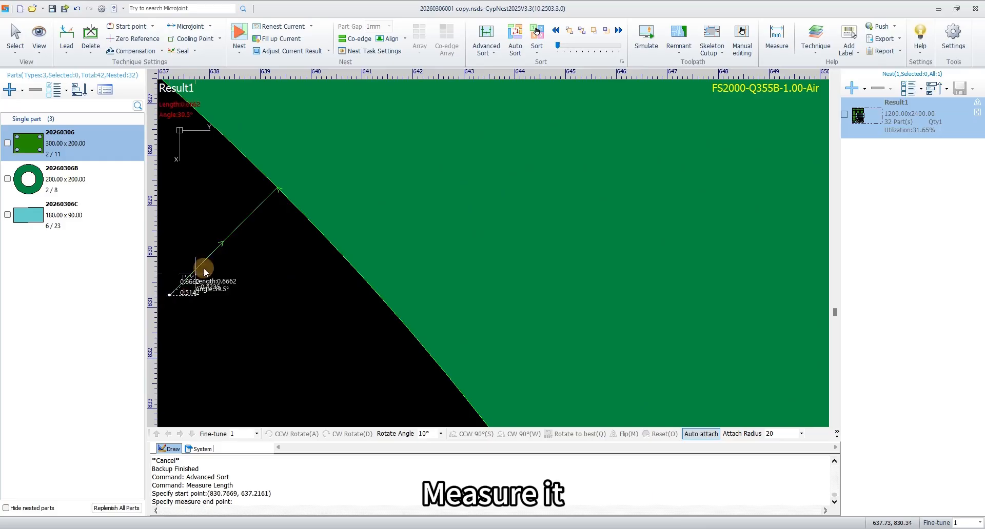
pyautogui.click(279, 192)
pyautogui.scroll(-3, 362, 232)
pyautogui.scroll(-12, 361, 232)
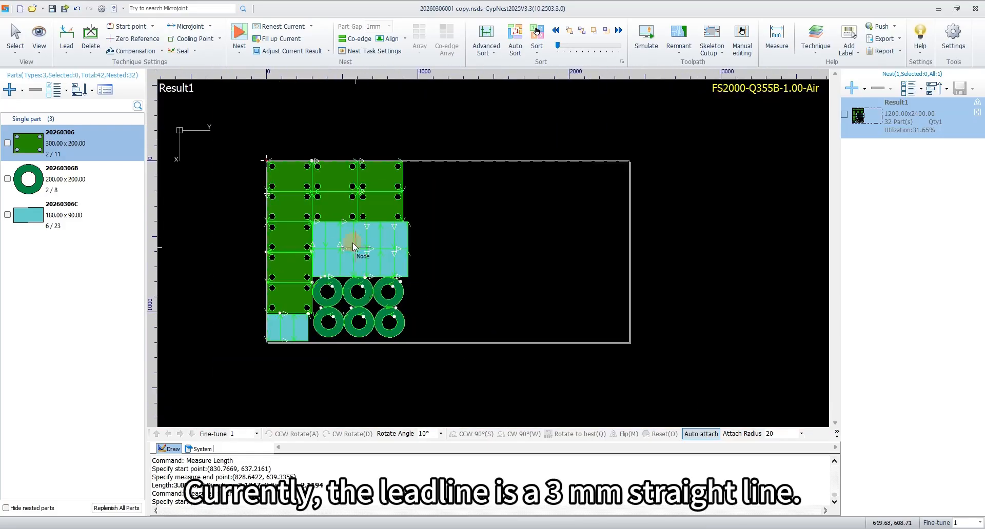
# Run Advanced Sort on all results with Regenerate Lead off, and correct illegal leads with Modify lead position off
pyautogui.click(492, 34)
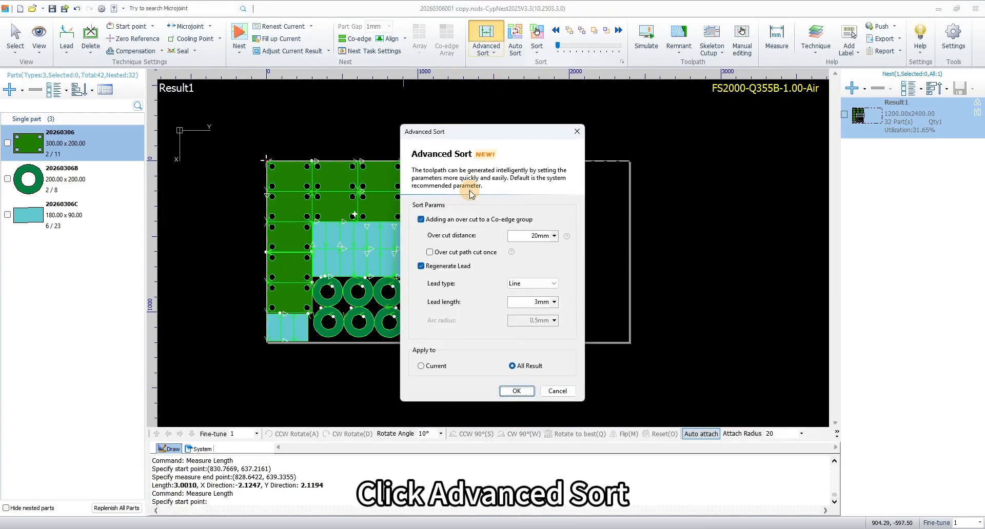
pyautogui.click(449, 262)
pyautogui.click(516, 392)
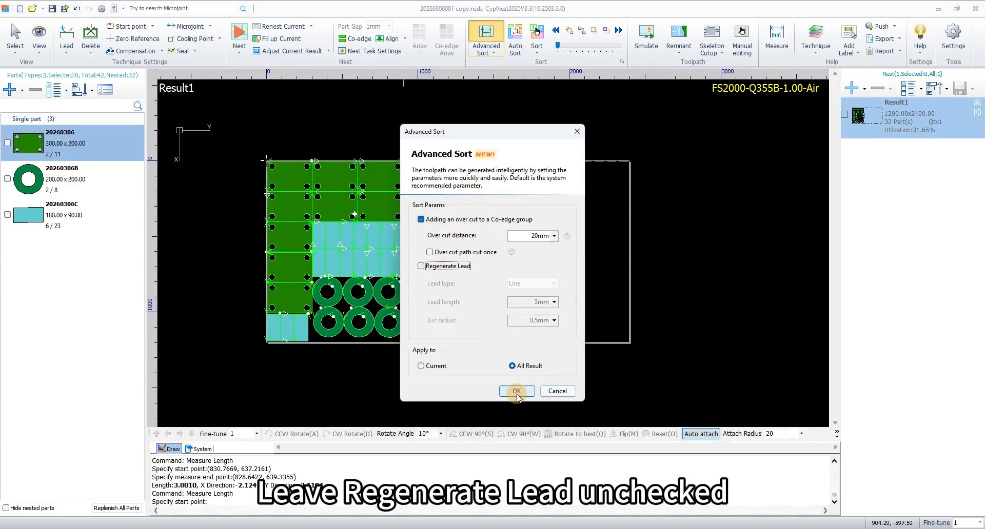
pyautogui.click(475, 267)
pyautogui.click(485, 318)
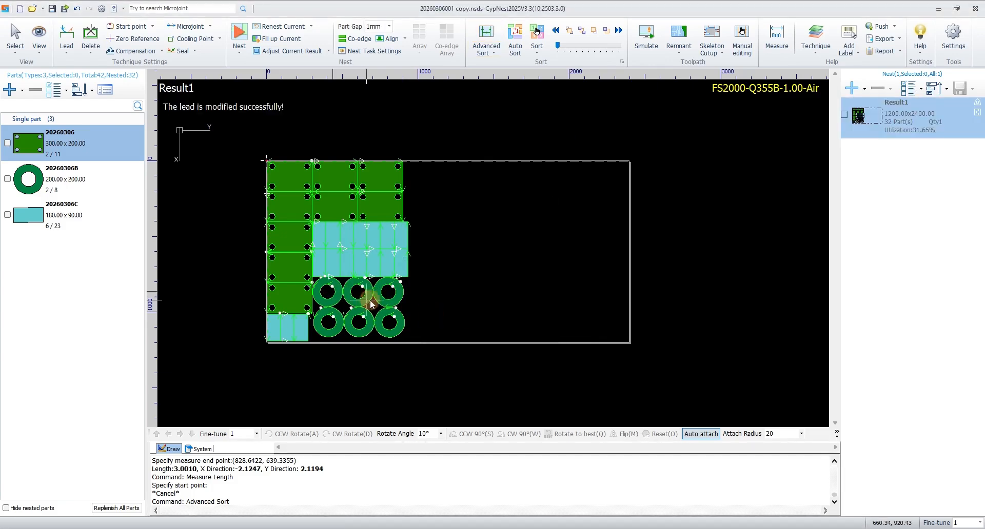
# Measure the upper-middle ring's inner lead line again after the sort without regenerated leads
pyautogui.scroll(10, 363, 291)
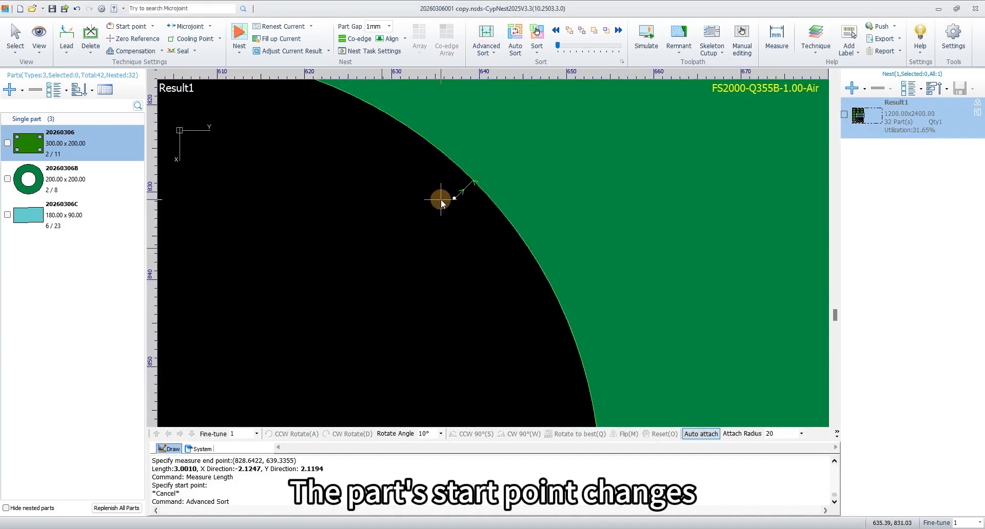
pyautogui.scroll(2, 482, 182)
pyautogui.click(777, 38)
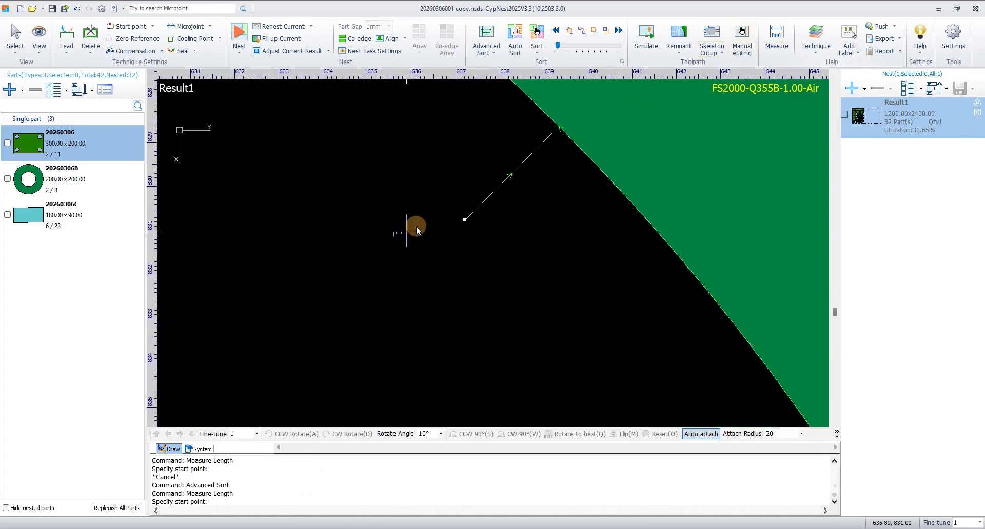
pyautogui.click(465, 220)
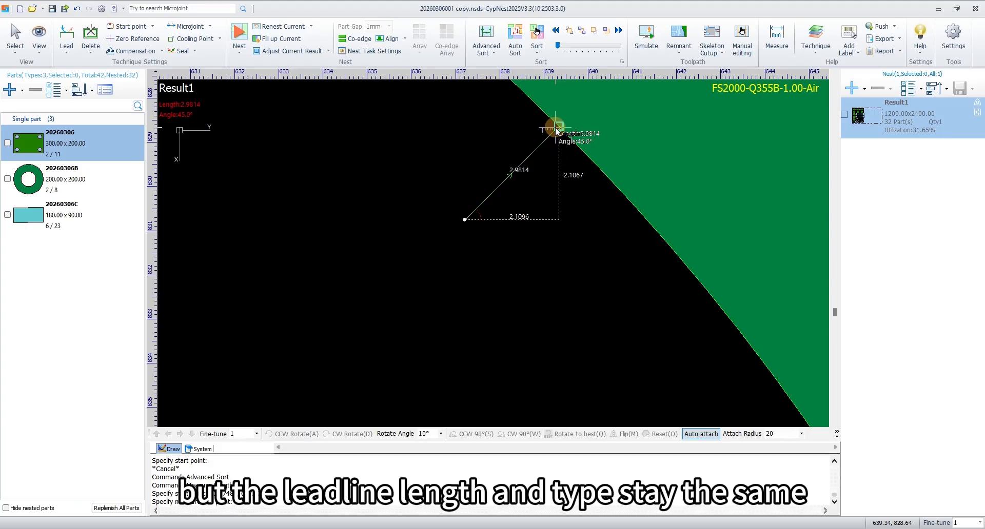
pyautogui.click(560, 129)
pyautogui.scroll(-15, 513, 220)
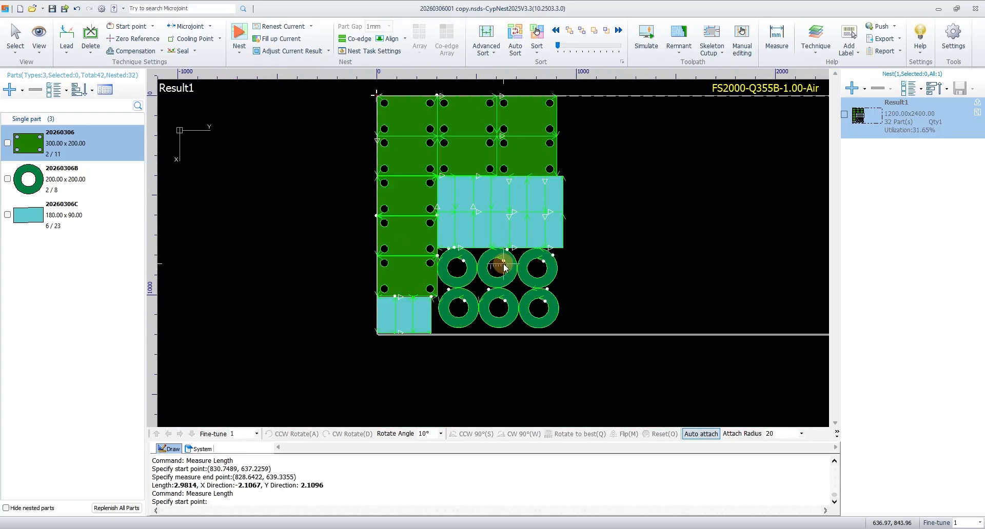
# Run Advanced Sort on all results with Regenerate Lead on and a 2 mm line lead, correcting illegal lead lengths and angles
pyautogui.click(484, 37)
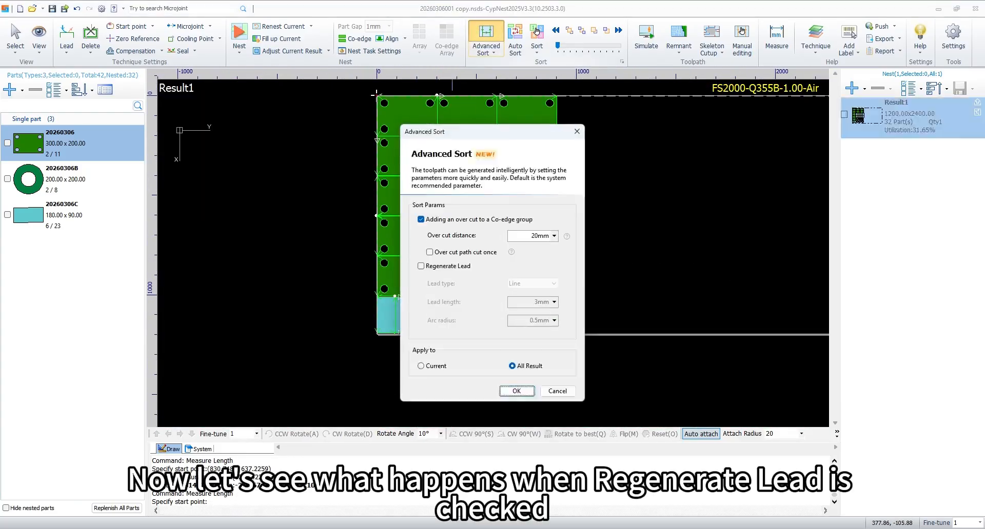
pyautogui.click(437, 266)
pyautogui.click(538, 302)
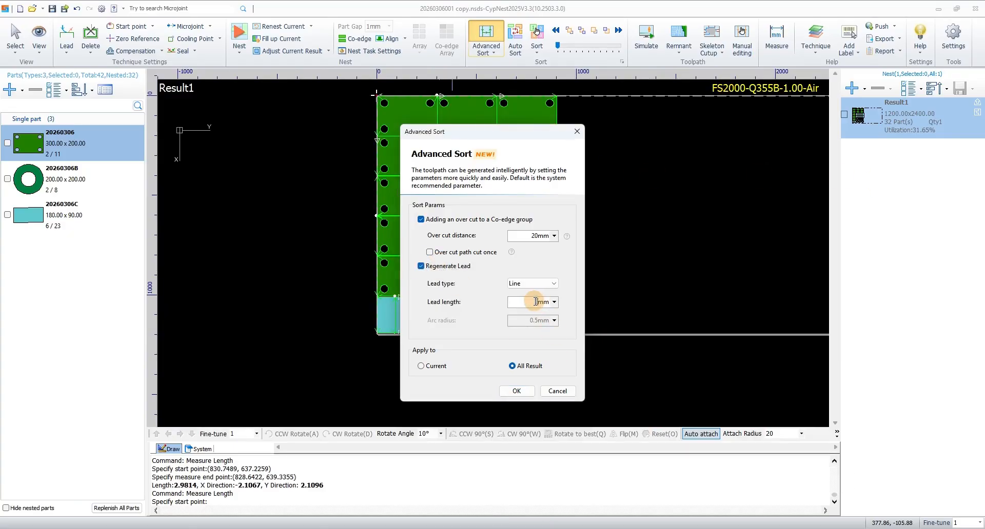
pyautogui.write('2')
pyautogui.click(517, 391)
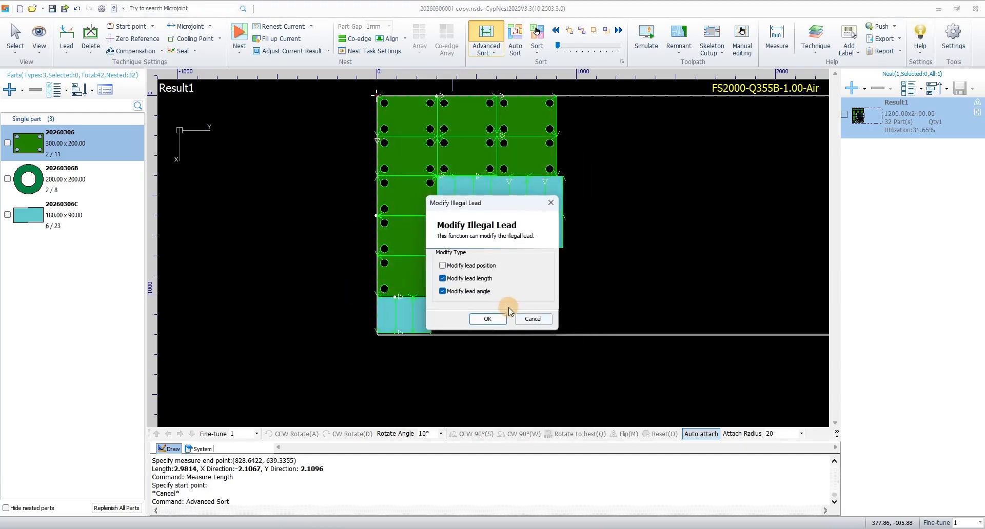
pyautogui.click(487, 318)
# Measure the regenerated lead line inside the hole of the upper-middle ring
pyautogui.scroll(10, 502, 280)
pyautogui.scroll(5, 630, 100)
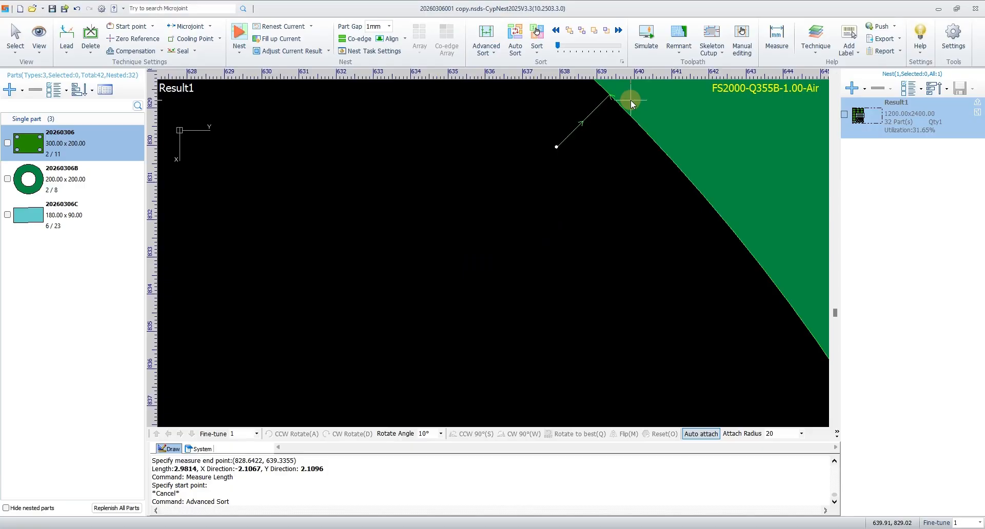
pyautogui.click(780, 39)
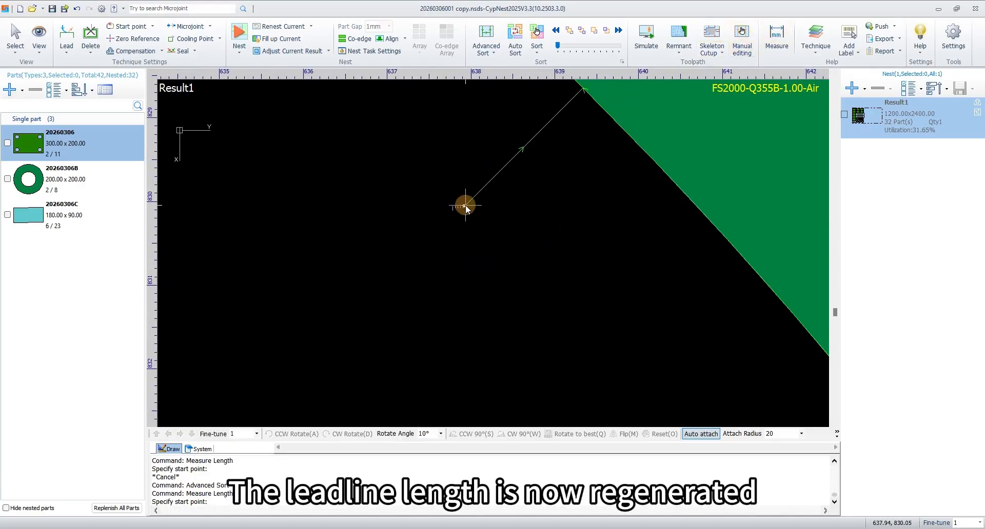
pyautogui.click(465, 206)
pyautogui.click(581, 91)
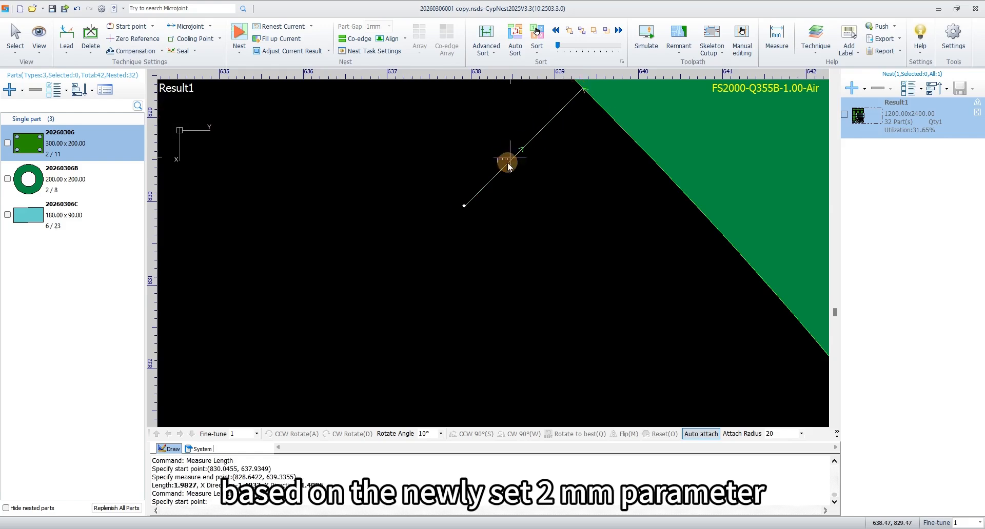
pyautogui.scroll(-15, 495, 207)
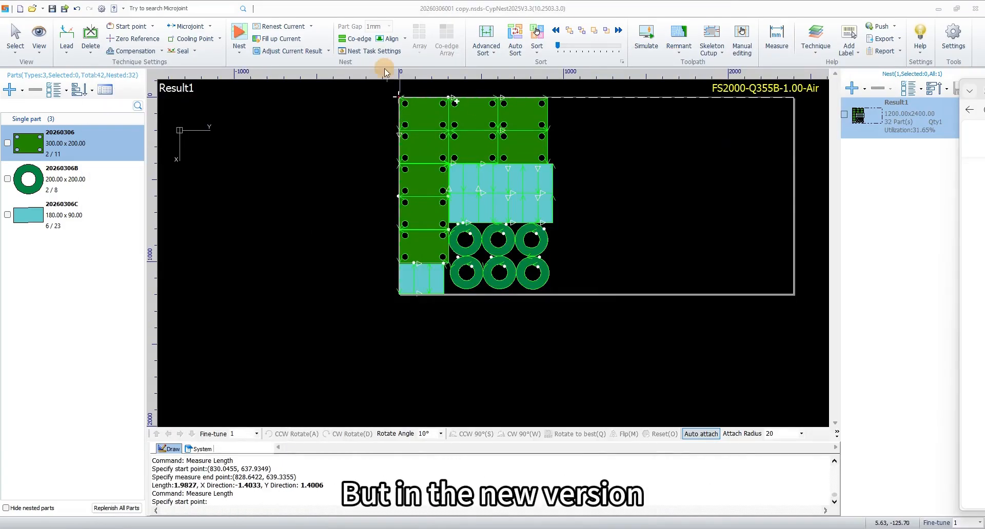
# Run Advanced Sort again on all results with the 2 mm line lead settings and correct the illegal leads
pyautogui.click(486, 35)
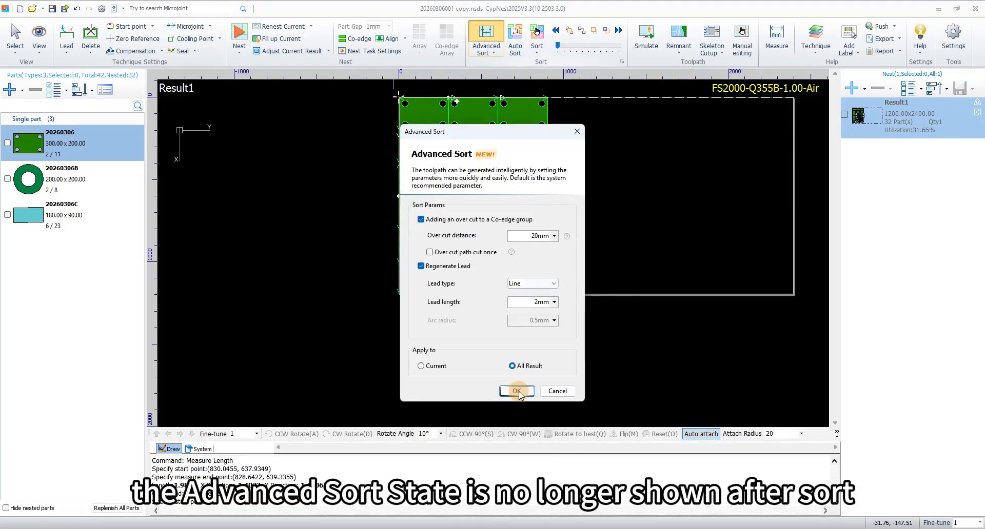
pyautogui.click(518, 390)
pyautogui.click(490, 318)
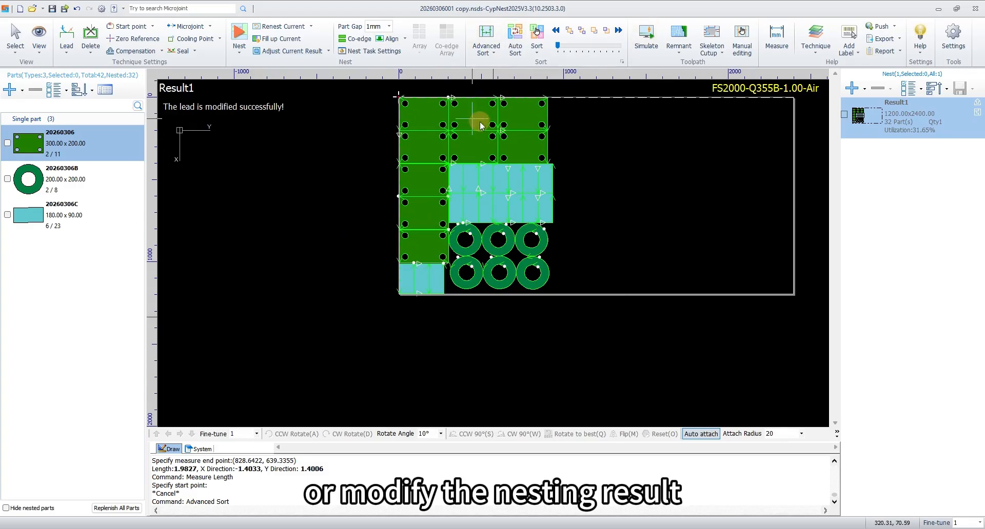
# Pick up the last green plate in the second row, put it back in its place and deselect it
pyautogui.click(516, 134)
pyautogui.moveTo(516, 138)
pyautogui.mouseDown()
pyautogui.moveTo(644, 147)
pyautogui.moveTo(560, 123)
pyautogui.moveTo(515, 136)
pyautogui.mouseUp()
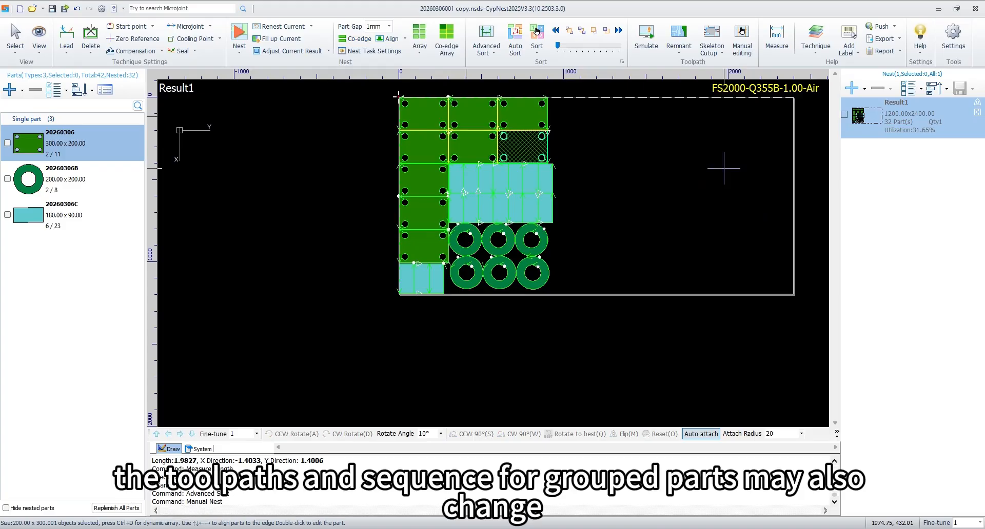
pyautogui.click(656, 171)
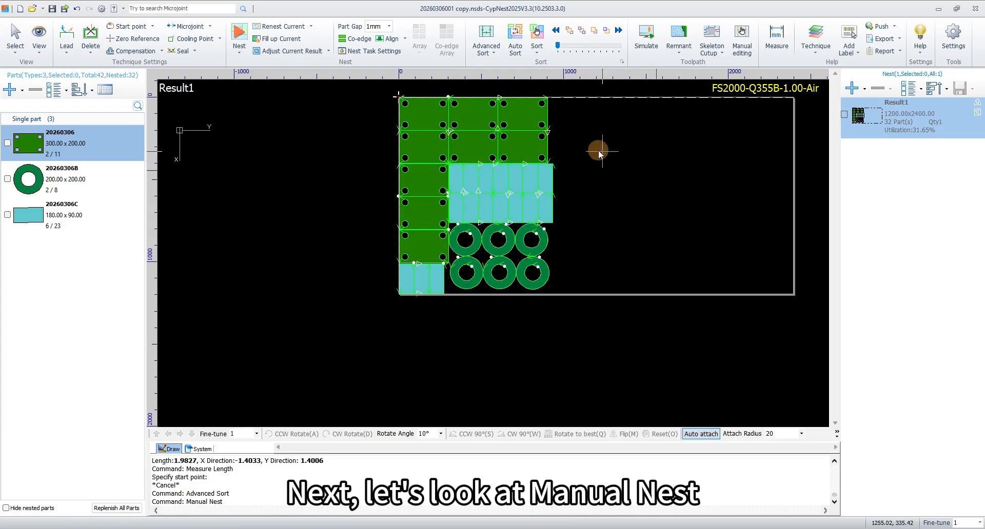
# Pick up the first green plate of the top row and place it back in its slot with co-edge on
pyautogui.click(429, 116)
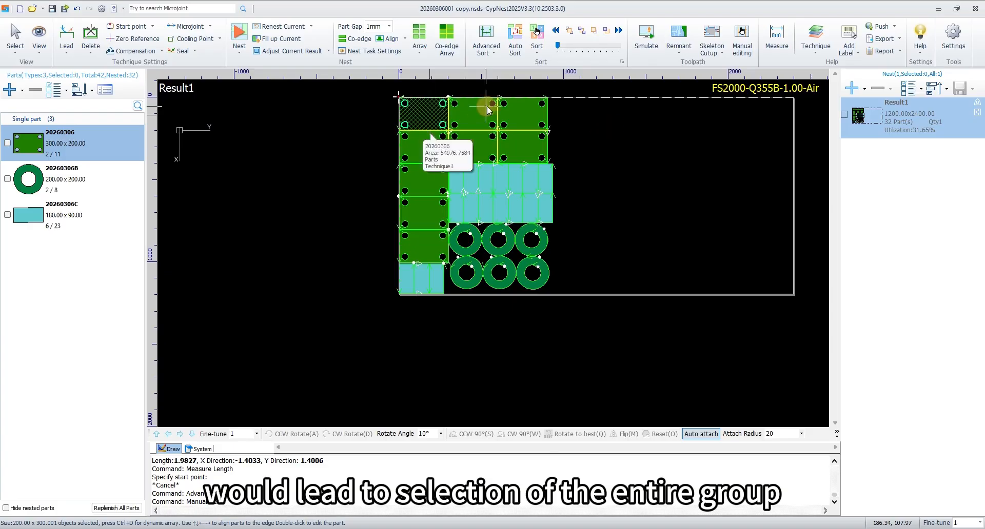
pyautogui.moveTo(418, 103)
pyautogui.mouseDown()
pyautogui.moveTo(644, 130)
pyautogui.moveTo(632, 124)
pyautogui.moveTo(622, 123)
pyautogui.moveTo(647, 147)
pyautogui.moveTo(611, 147)
pyautogui.moveTo(545, 103)
pyautogui.moveTo(636, 140)
pyautogui.moveTo(638, 157)
pyautogui.moveTo(659, 150)
pyautogui.moveTo(425, 113)
pyautogui.mouseUp()
pyautogui.press('g')
pyautogui.click(424, 113)
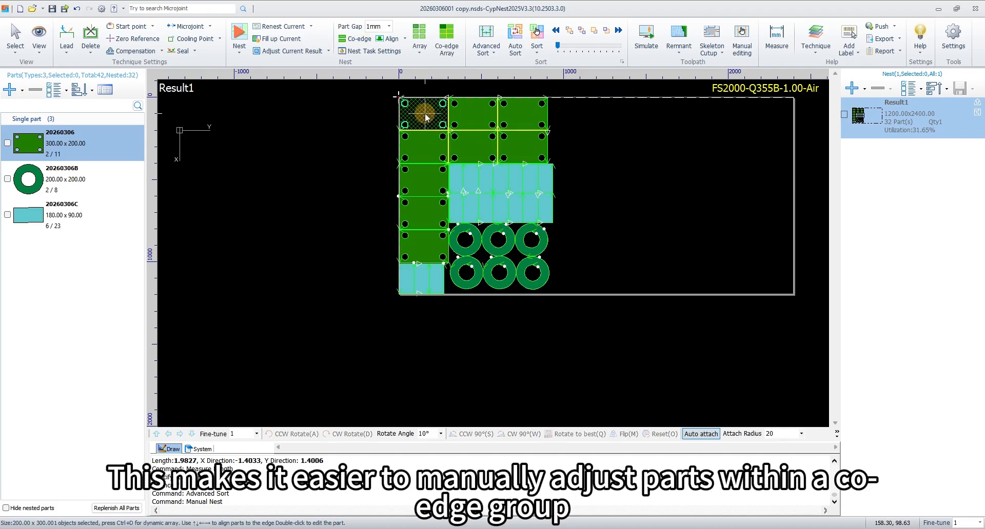
# Pick up the sixth blue rectangle in the block's upper row and place it back in its gap with co-edge on
pyautogui.click(531, 176)
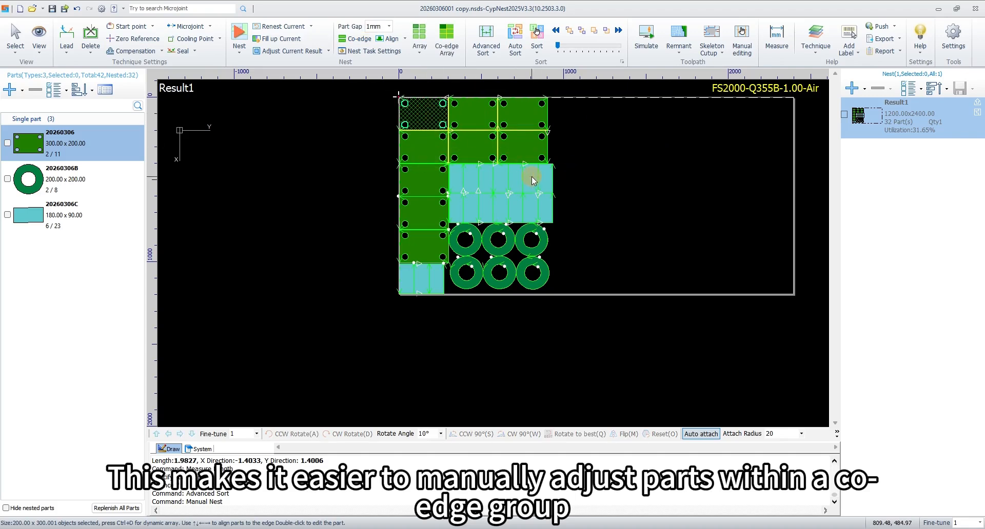
pyautogui.moveTo(632, 177)
pyautogui.mouseDown()
pyautogui.moveTo(632, 165)
pyautogui.moveTo(534, 178)
pyautogui.mouseUp()
pyautogui.press('g')
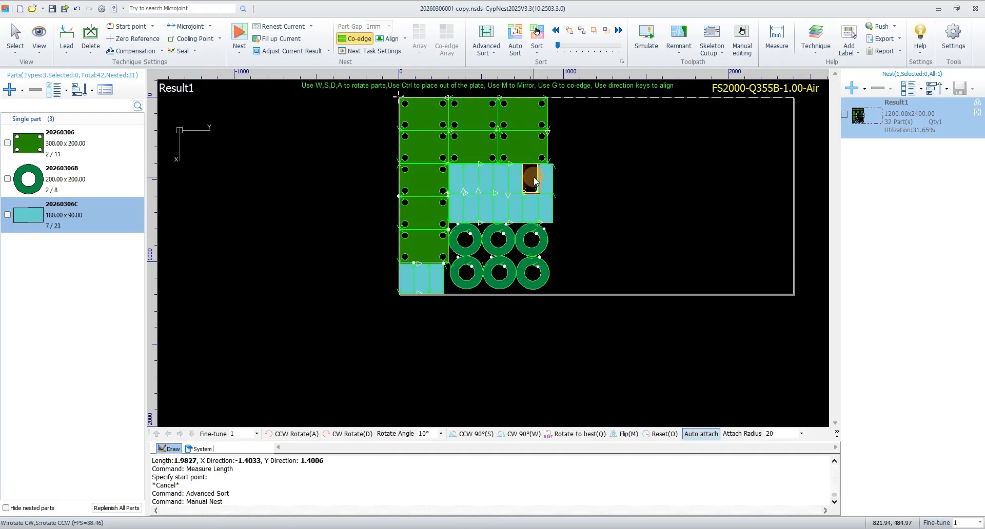
pyautogui.click(534, 180)
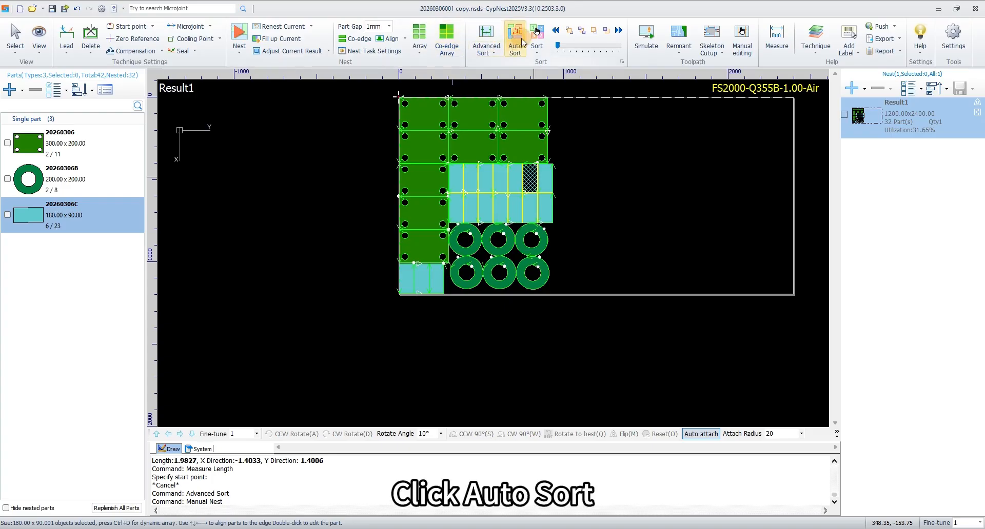
# Open Auto Sort, switch to the old version to view its sorting options, and leave without applying them
pyautogui.click(517, 39)
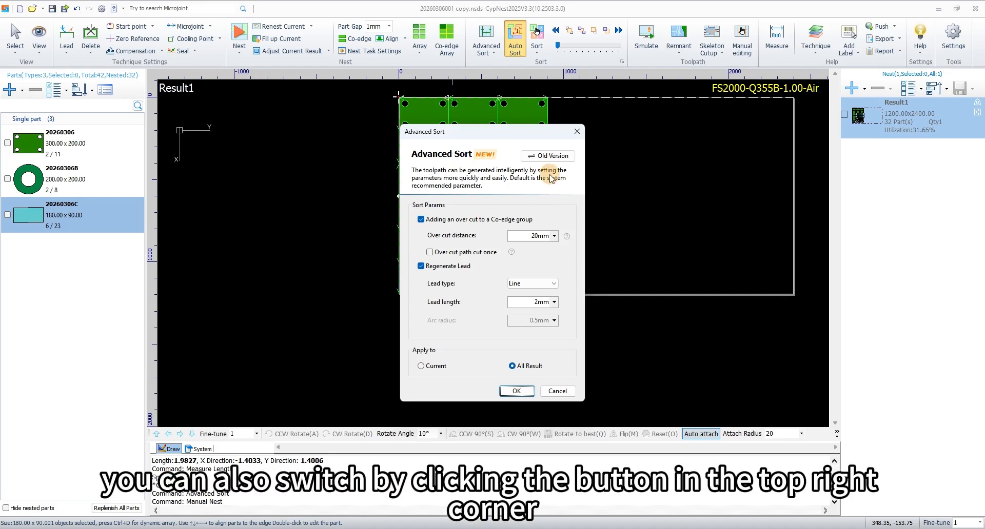
pyautogui.click(555, 157)
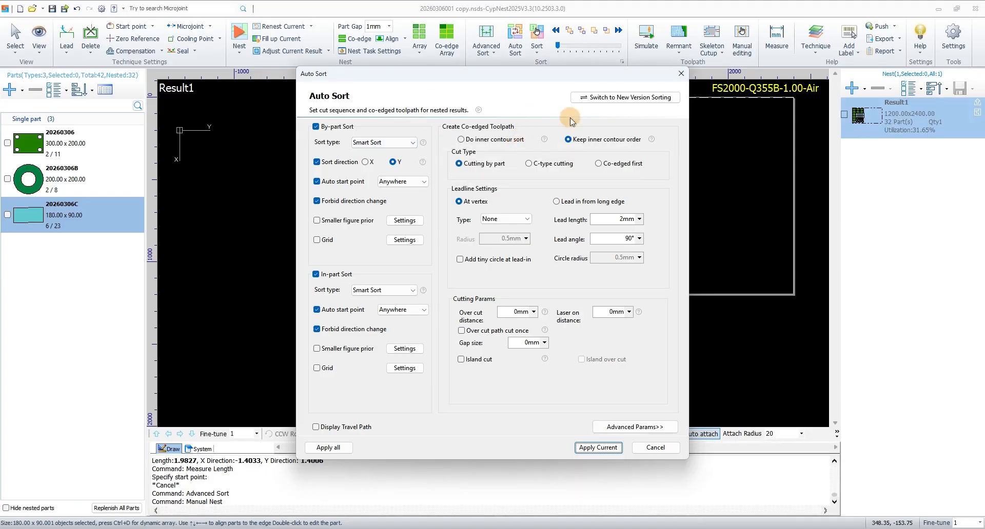
pyautogui.click(682, 74)
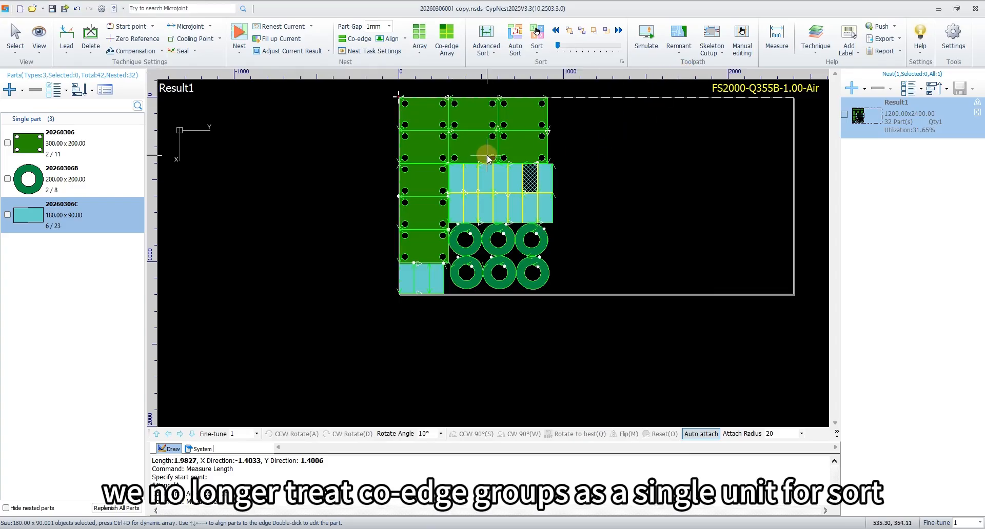
# Start a By-part Sort on the nest result
pyautogui.scroll(1, 488, 154)
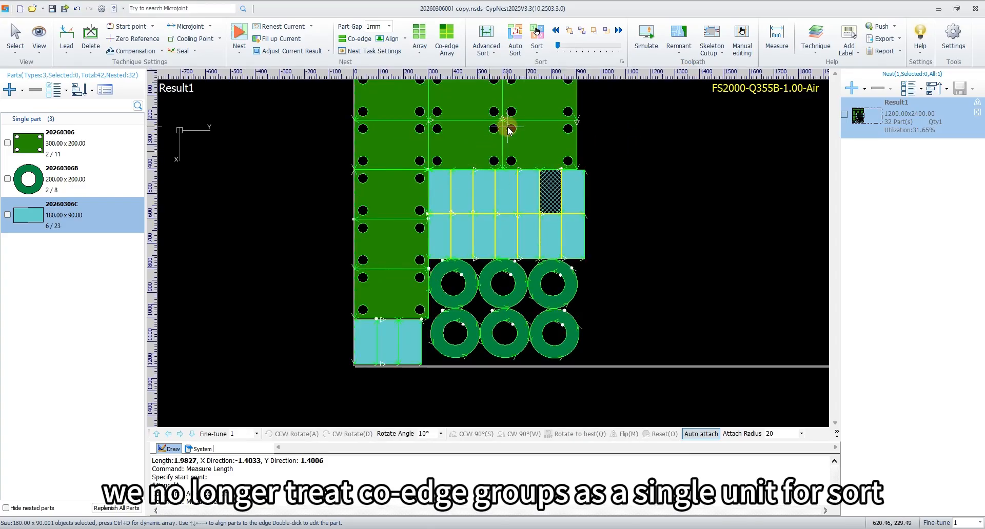
pyautogui.scroll(-1, 508, 130)
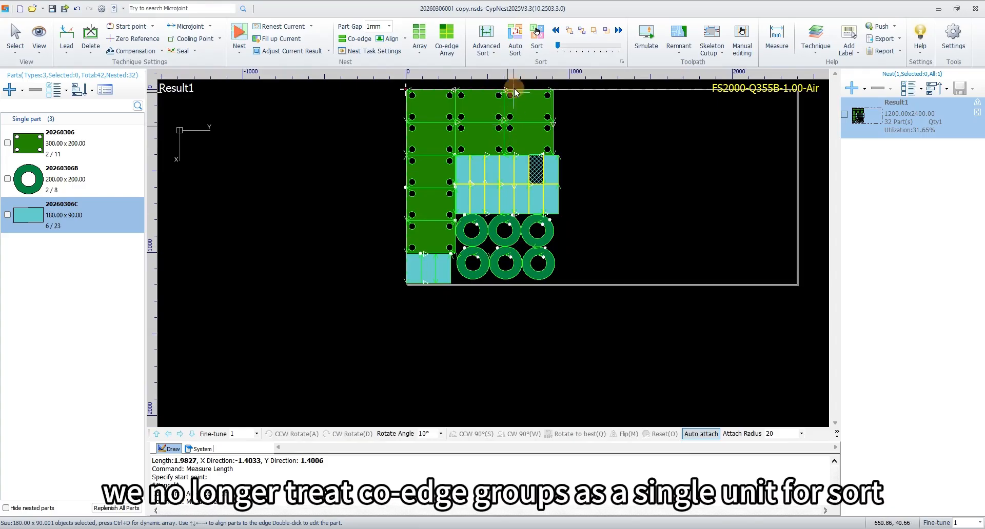
pyautogui.click(536, 33)
pyautogui.click(544, 49)
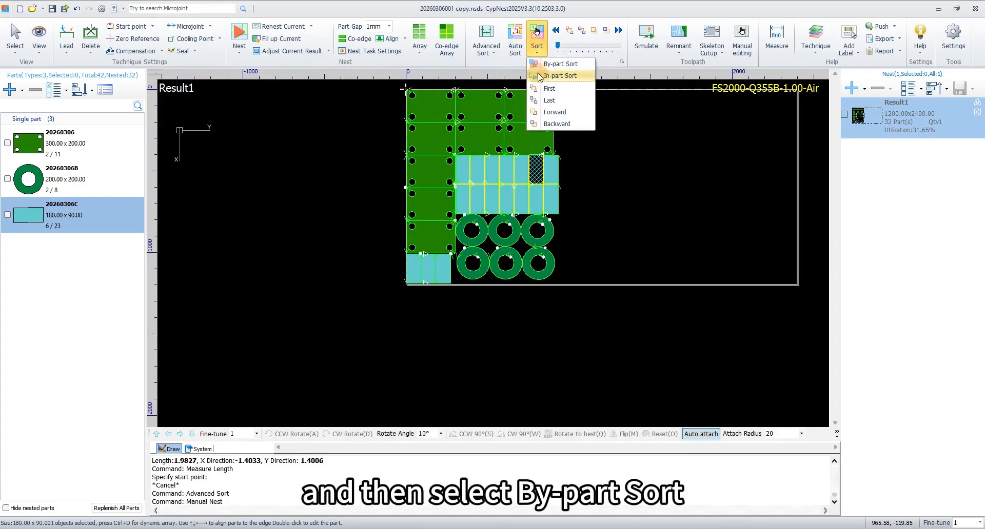
pyautogui.click(548, 66)
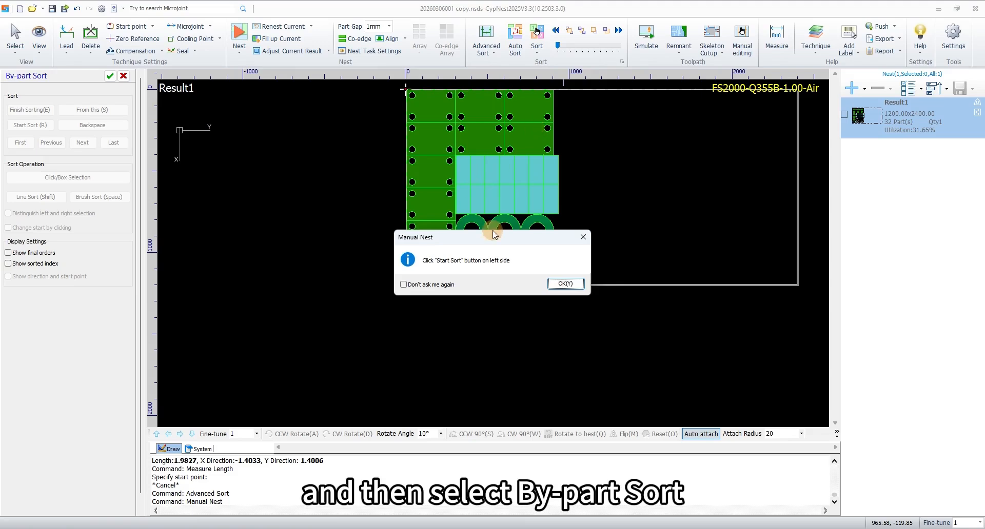
pyautogui.click(561, 282)
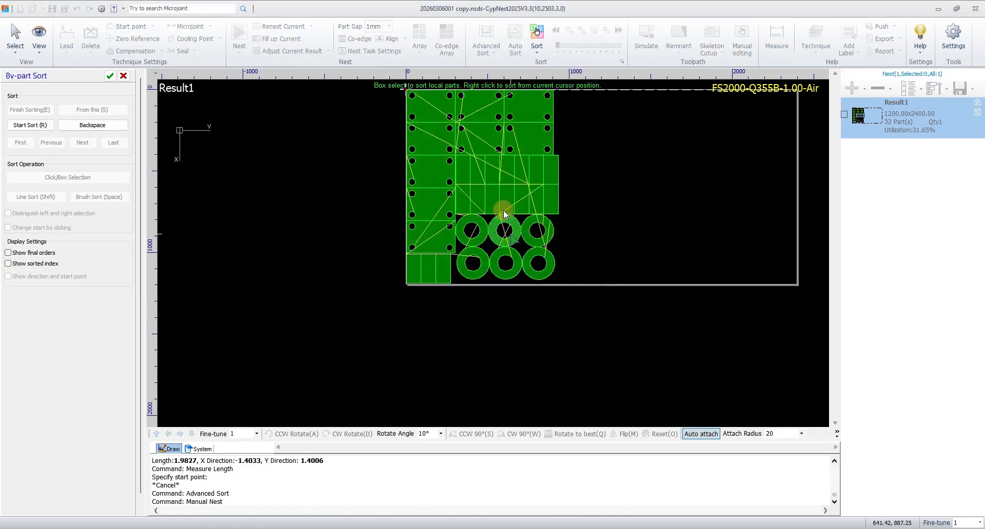
pyautogui.click(43, 127)
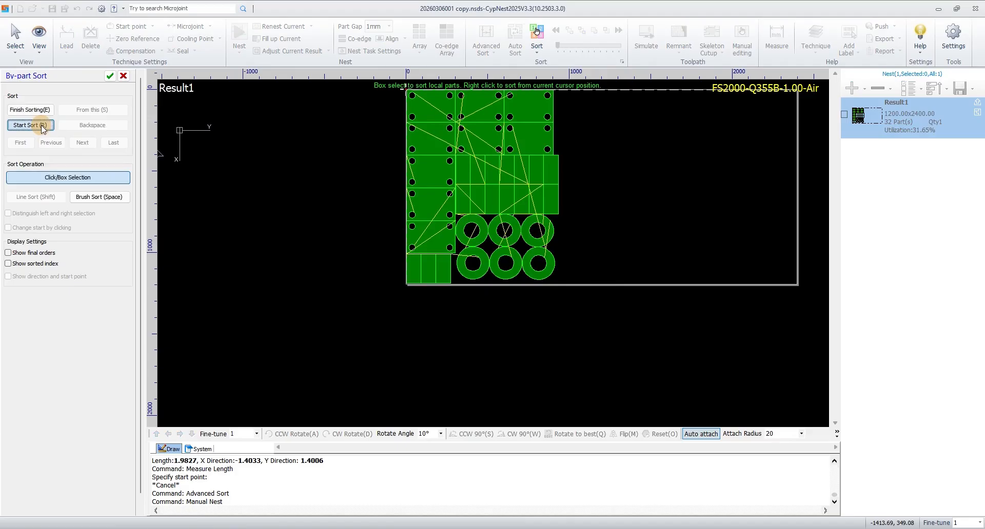
# Sort the five green plates of the first column from top to bottom, followed by the rightmost blue rectangle beneath them
pyautogui.click(413, 109)
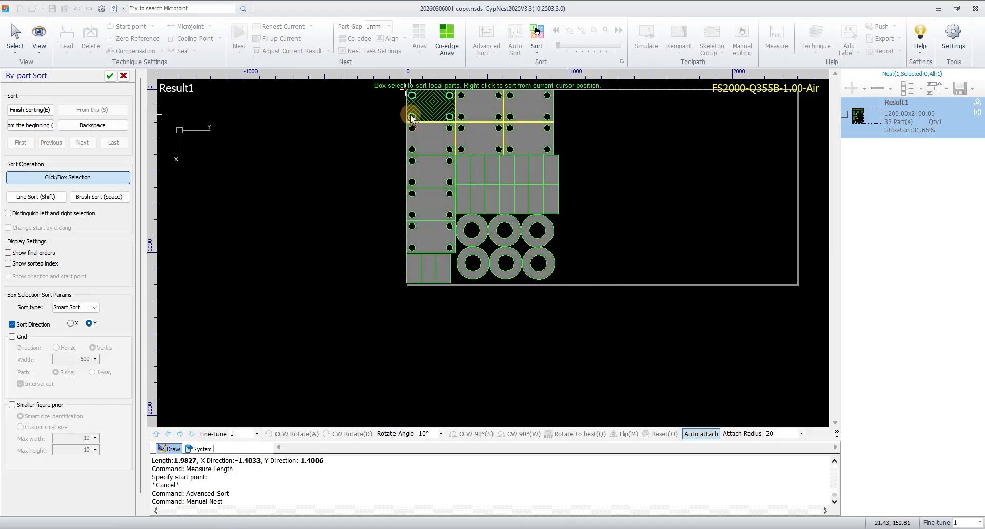
pyautogui.click(454, 142)
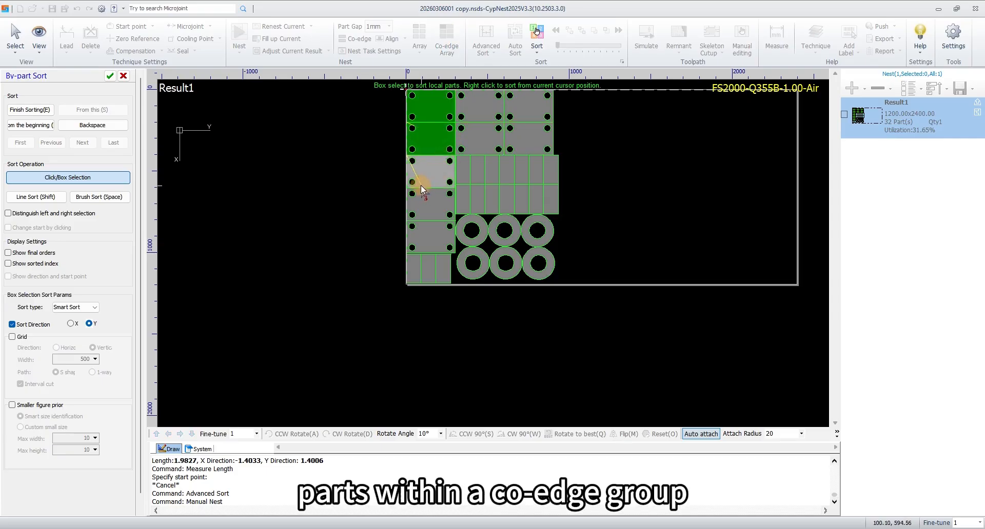
pyautogui.click(454, 180)
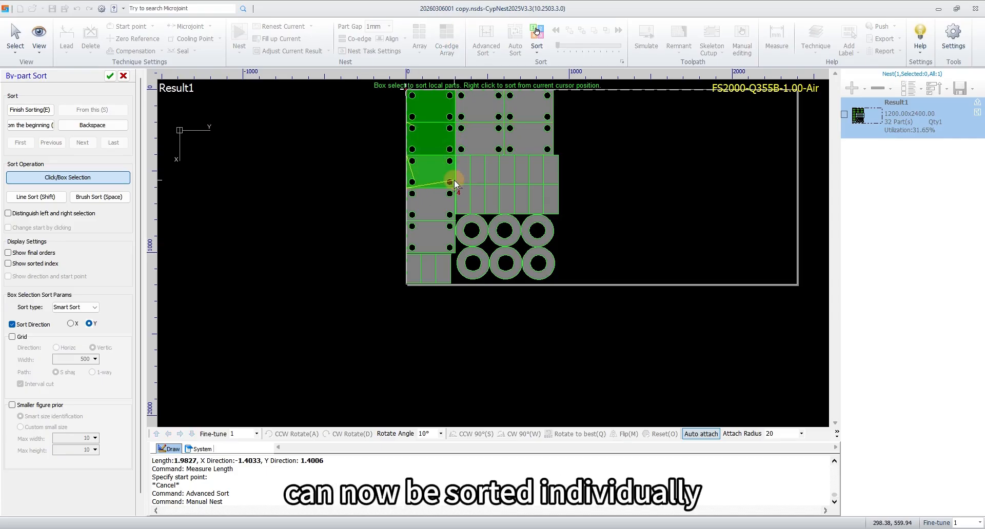
pyautogui.click(446, 207)
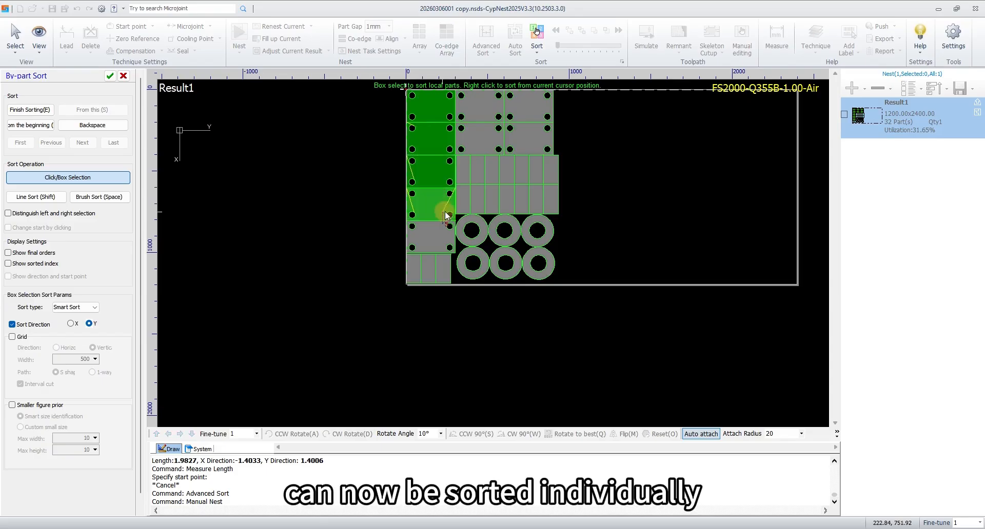
pyautogui.click(421, 255)
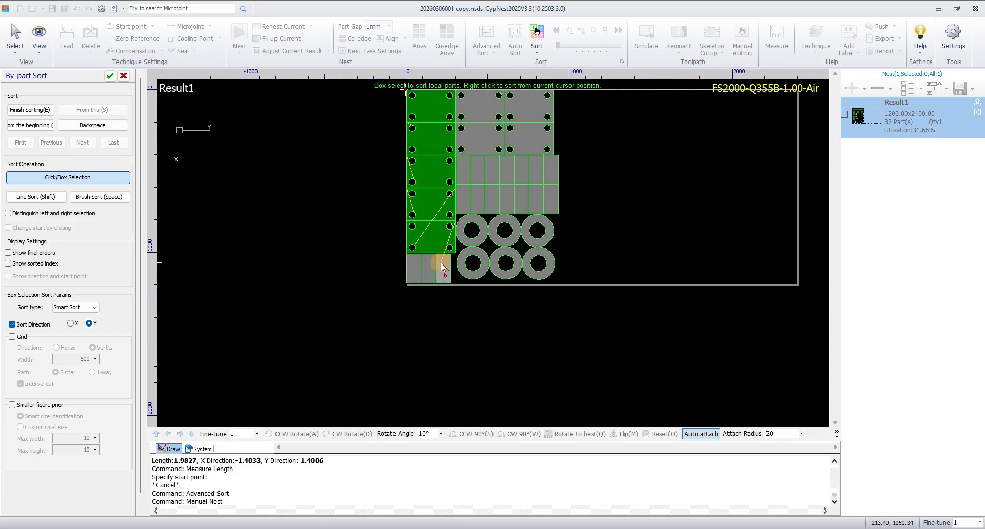
pyautogui.click(438, 265)
# Finish the By-part Sort and correct illegal leads by modifying lead length and lead angle
pyautogui.rightClick(454, 169)
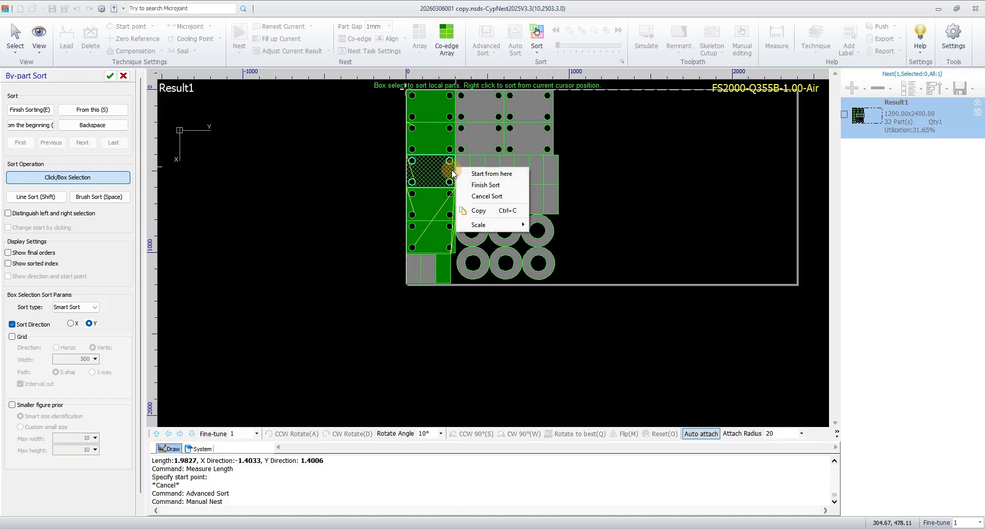
pyautogui.click(469, 184)
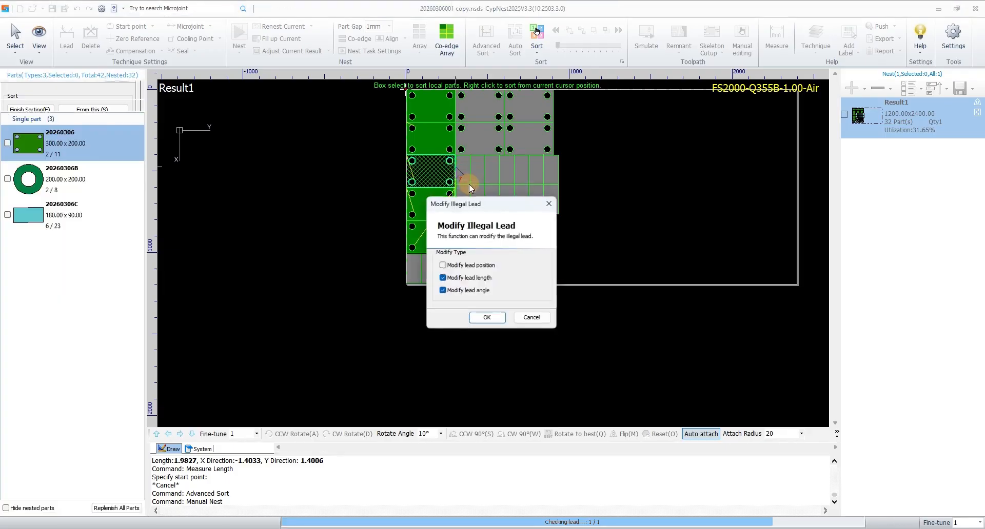
pyautogui.click(482, 318)
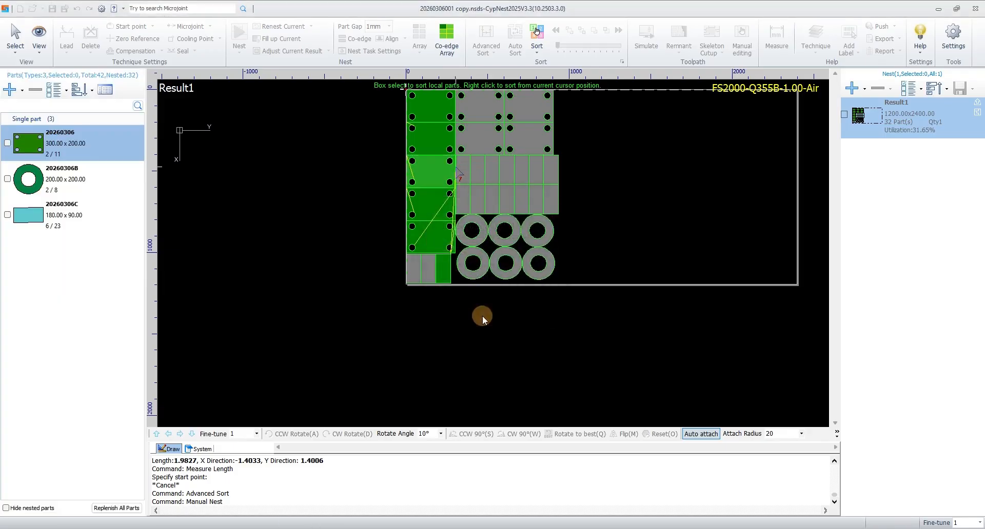
# Start an In-part Sort on the upper-left green plate, with sort results applied to the current part
pyautogui.click(536, 54)
pyautogui.click(543, 64)
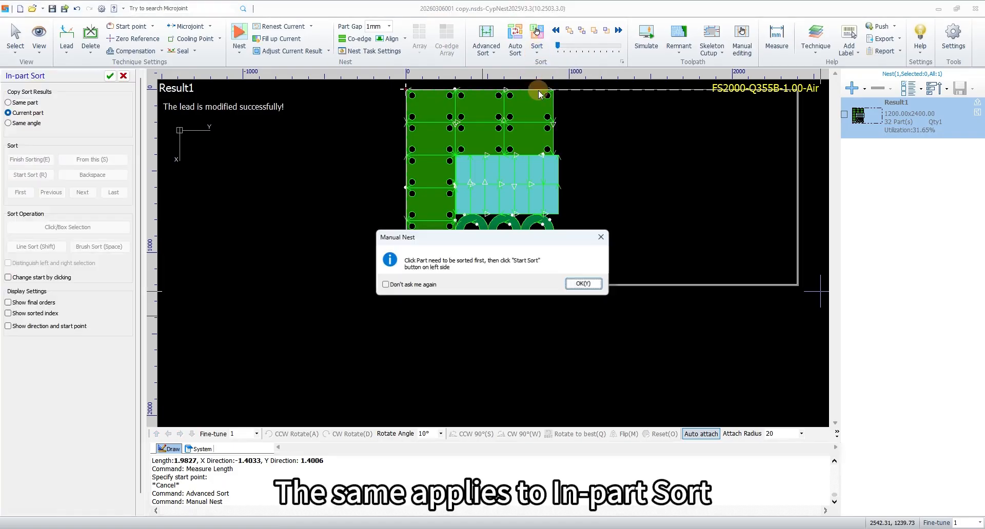
pyautogui.click(592, 283)
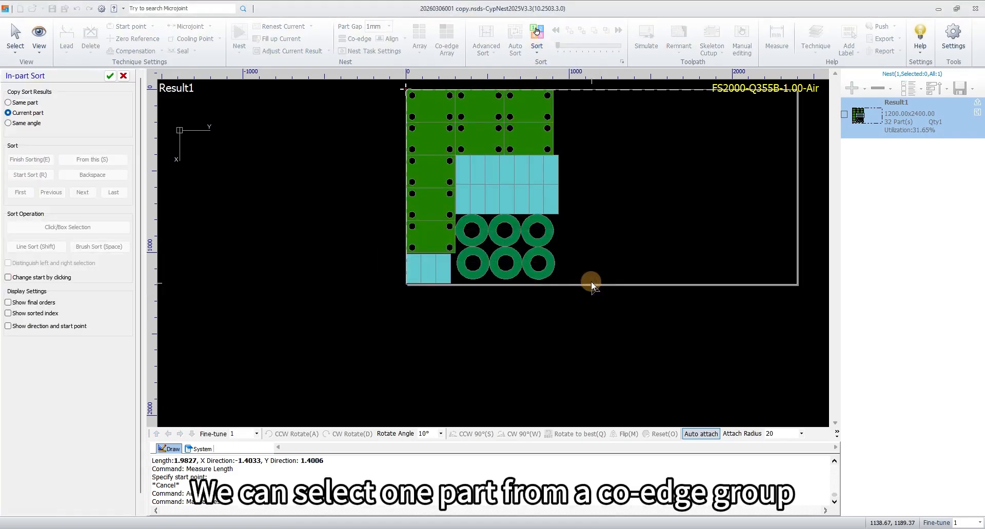
pyautogui.click(424, 106)
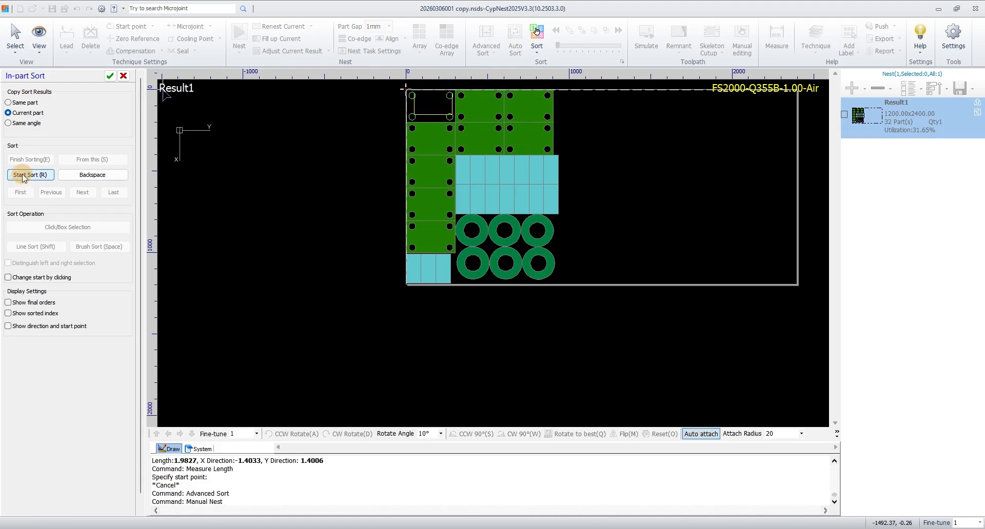
pyautogui.click(23, 176)
# Order the plate's holes clockwise, ending with upper-right, lower-right and lower-left, and finish the In-part Sort
pyautogui.click(429, 97)
pyautogui.click(450, 96)
pyautogui.click(449, 117)
pyautogui.click(413, 118)
pyautogui.rightClick(419, 114)
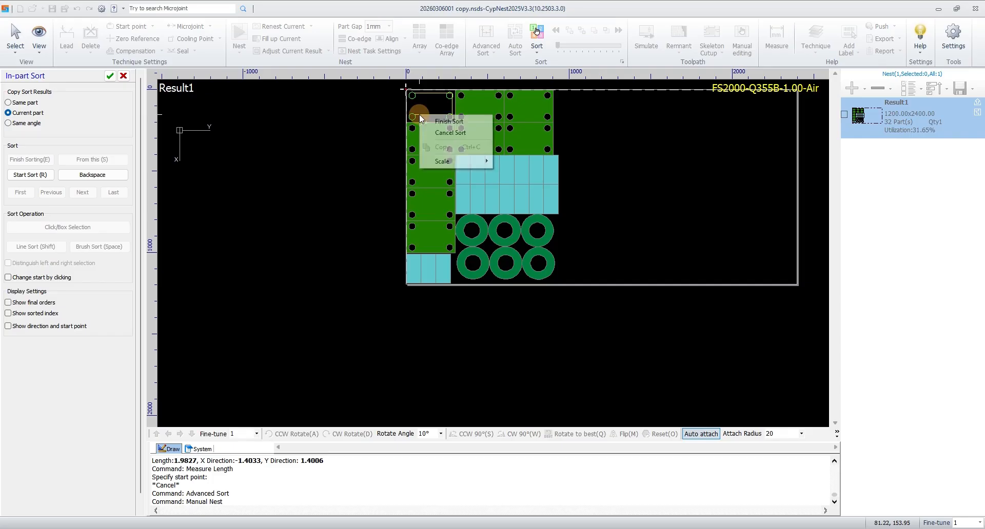
pyautogui.click(446, 121)
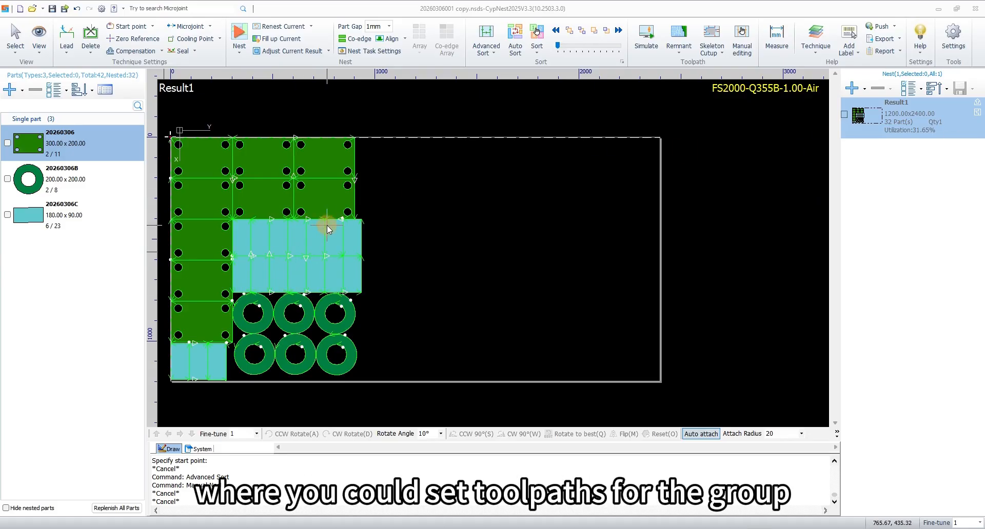
# Open the toolpath editor directly from the green co-edge group, and open it again with the Manual editing command
pyautogui.click(346, 206)
pyautogui.doubleClick(347, 206)
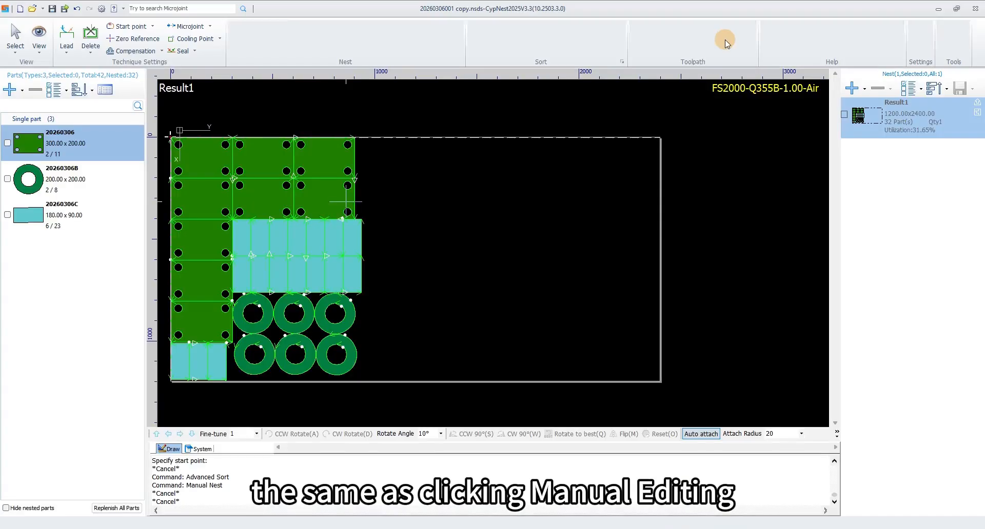
pyautogui.click(739, 45)
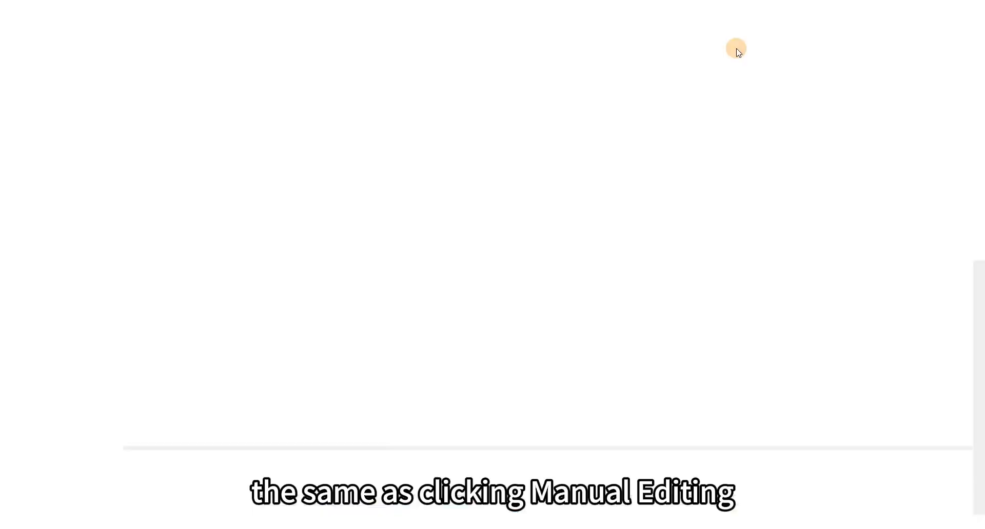
pyautogui.click(673, 132)
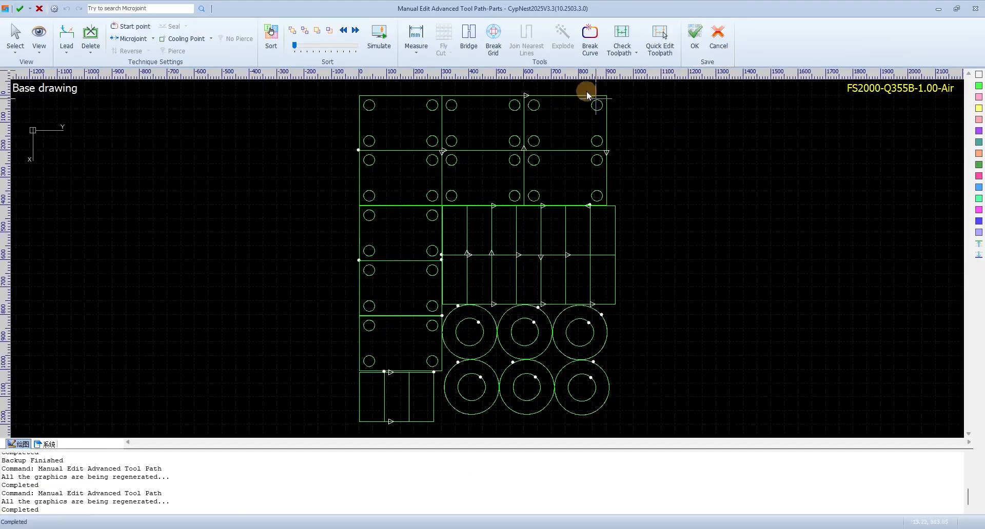